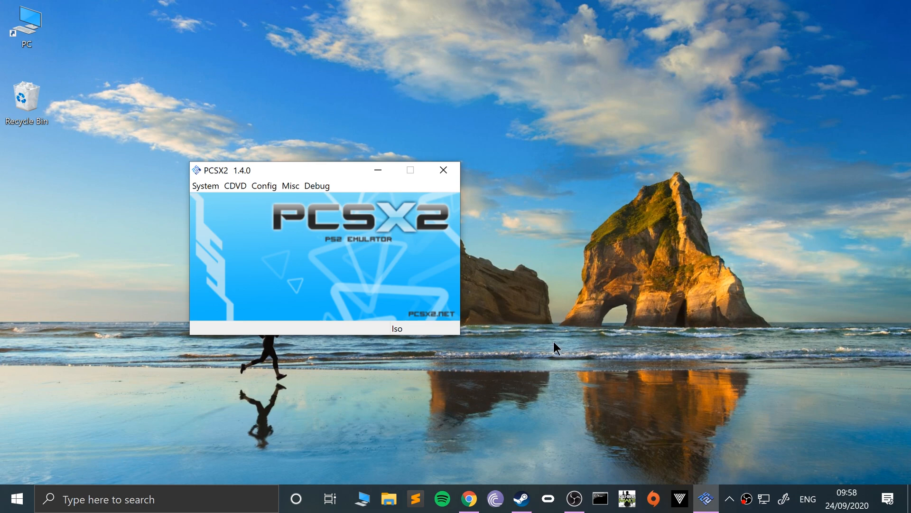
Load the Metal Gear Solid 3 Disc 1 (Subsistence) ISO and boot it via Boot CDVD (fast)
left_click(206, 186)
mouse_move(262, 200)
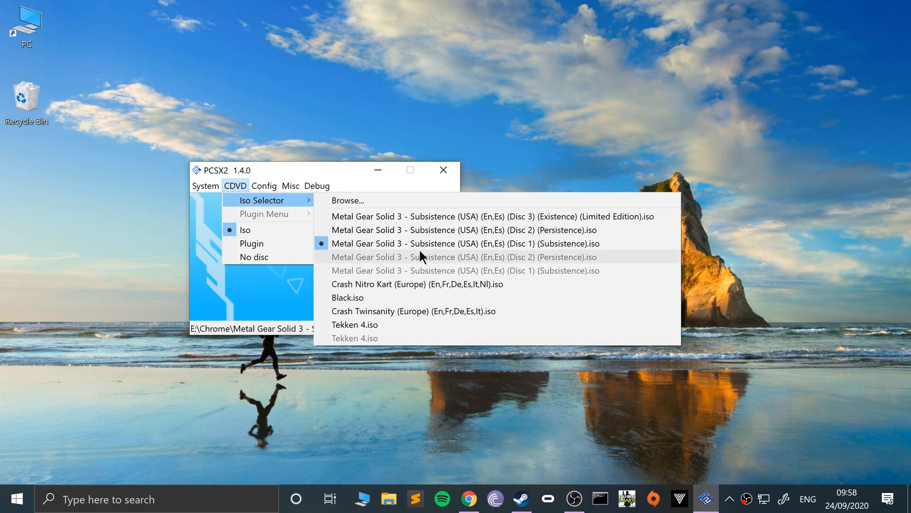
left_click(220, 272)
left_click(212, 187)
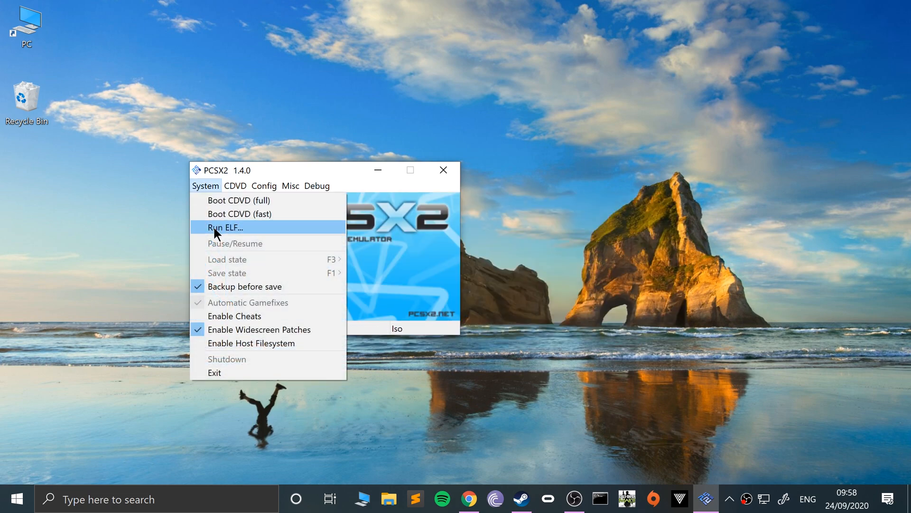
left_click(214, 213)
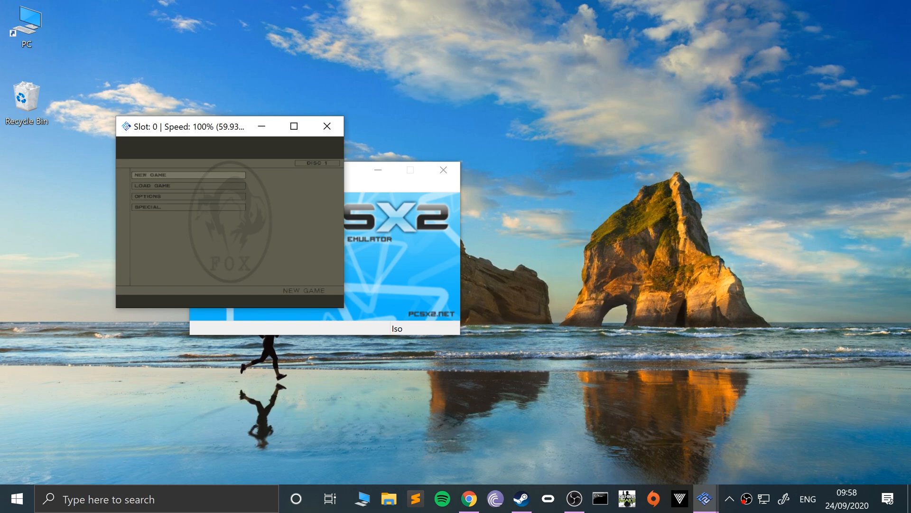
key("Return")
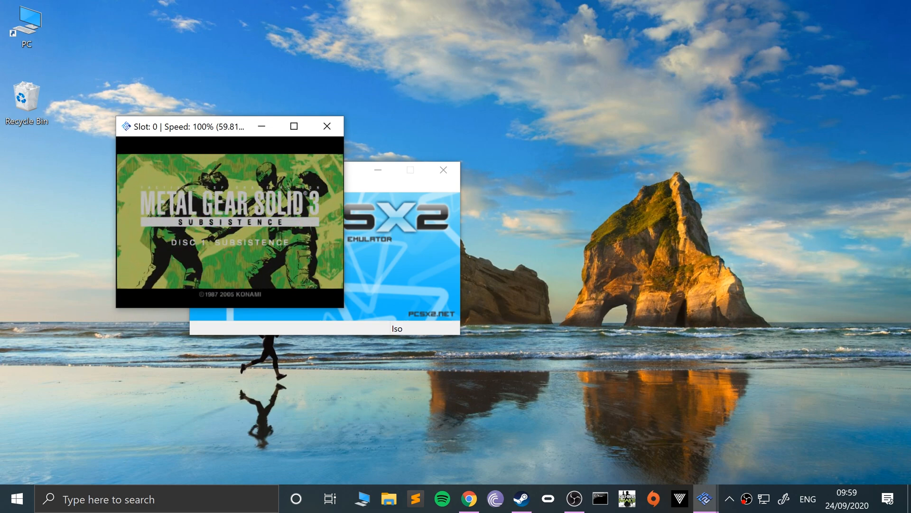
key("Return")
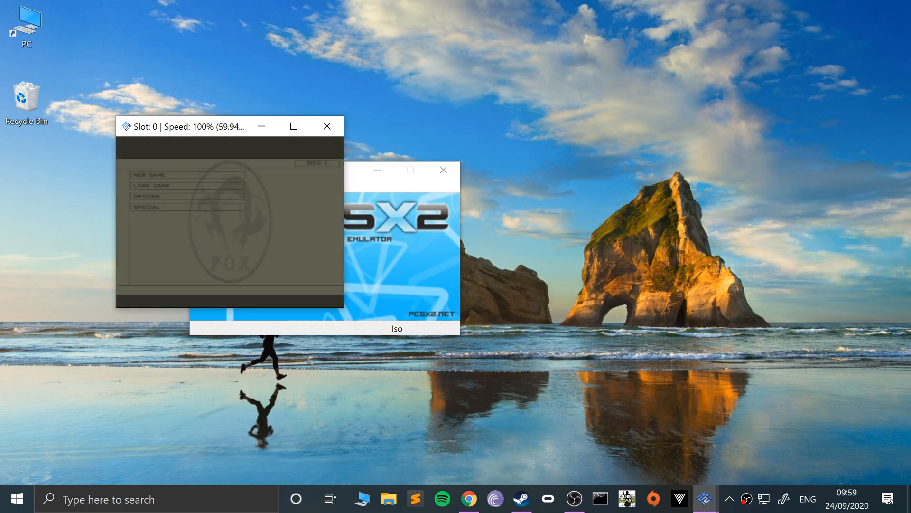
key("Down")
key("Down")
key("Down")
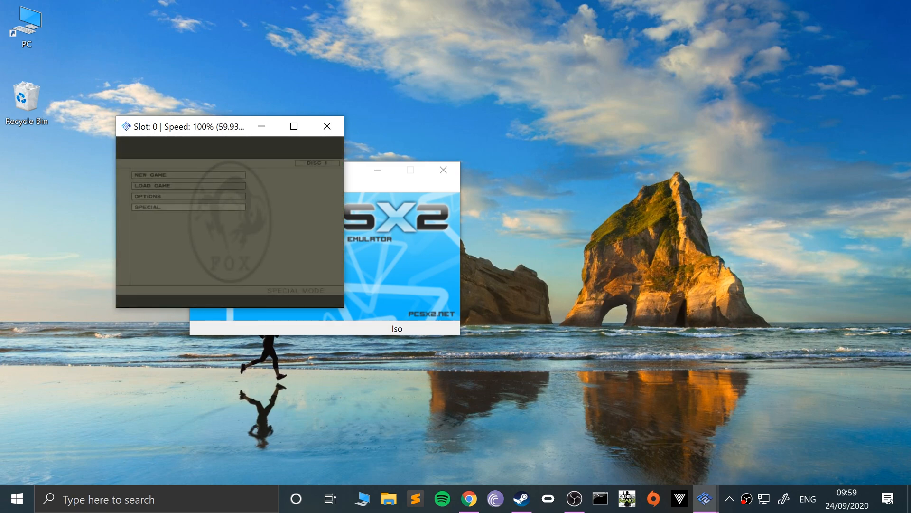
key("Return")
key("Down")
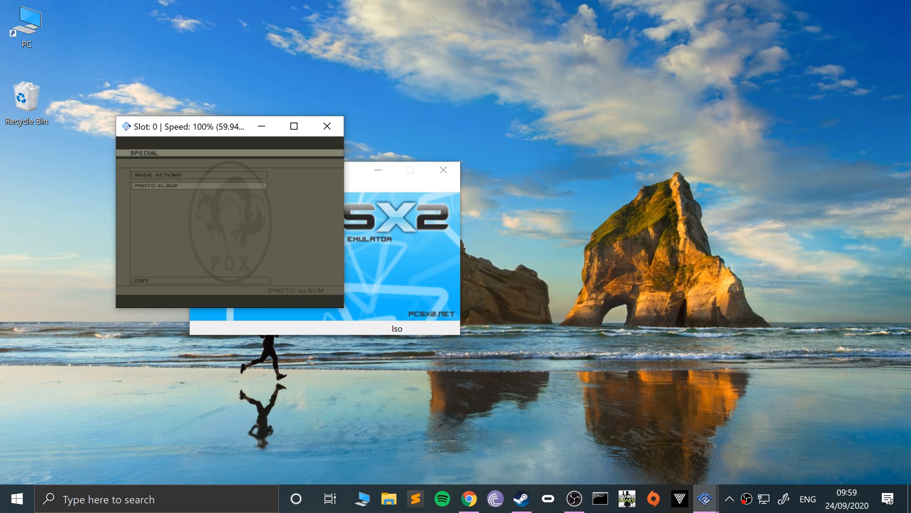
key("Return")
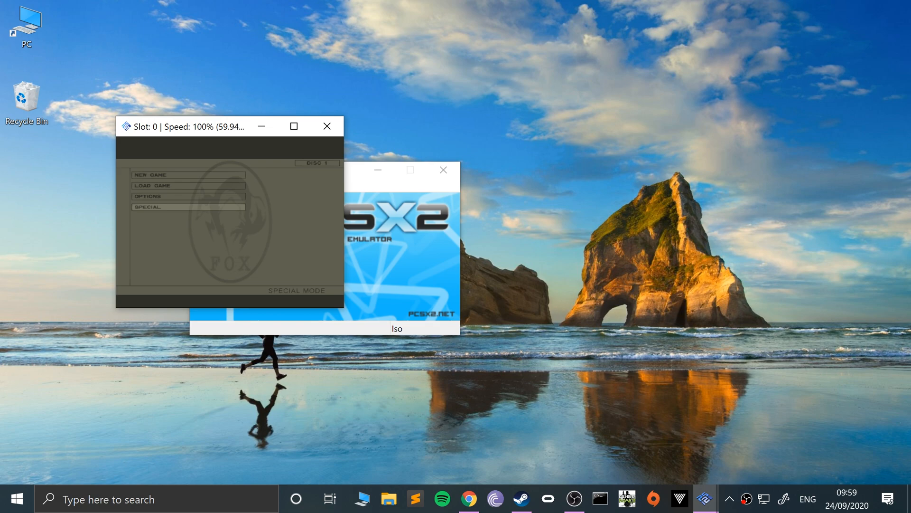
Pause the running game with Esc and bring up the Iso Selector disc list
key("Escape")
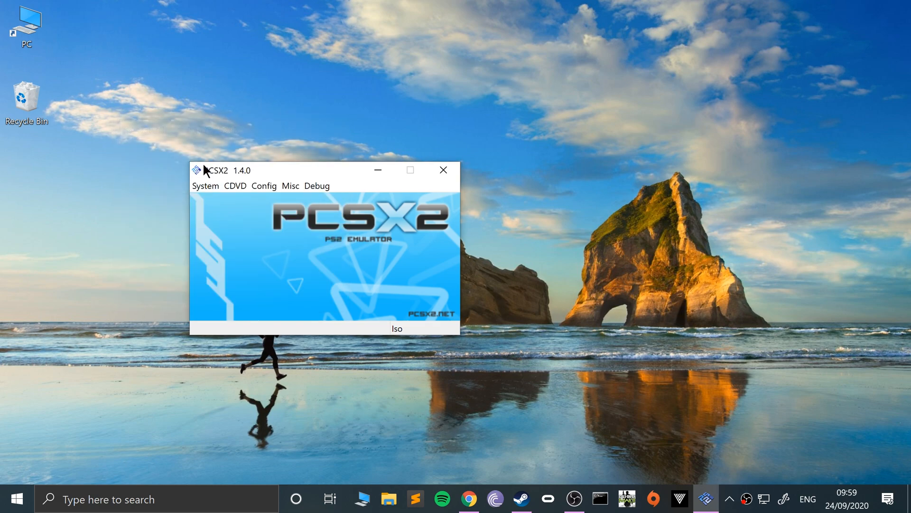
left_click(205, 185)
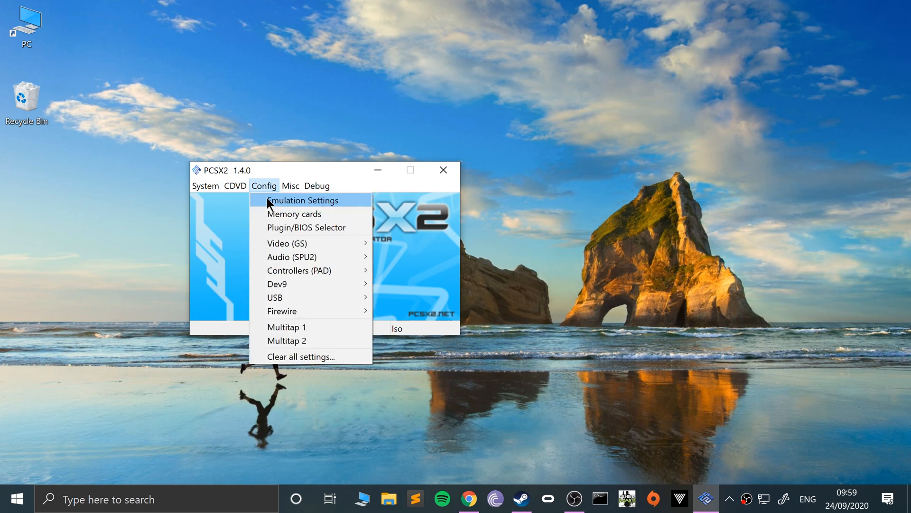
mouse_move(262, 200)
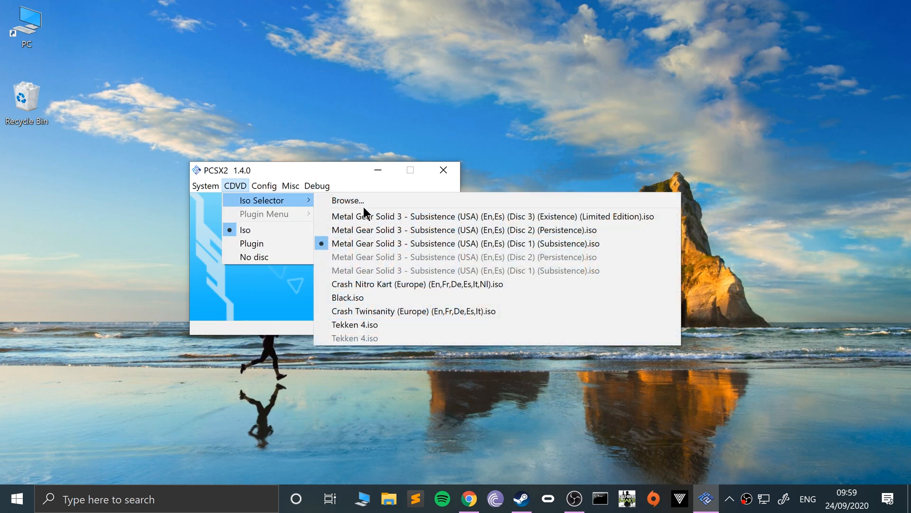
Choose the Disc 2 (Persistence) ISO, raising the image-change confirmation prompt
left_click(368, 231)
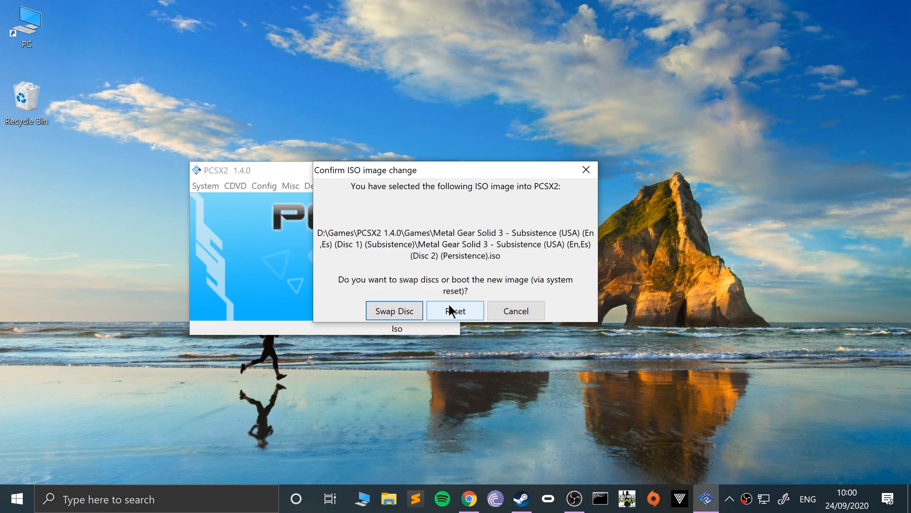
Confirm Swap Disc for the Disc 2 image and resume the paused game from the System menu
left_click(416, 313)
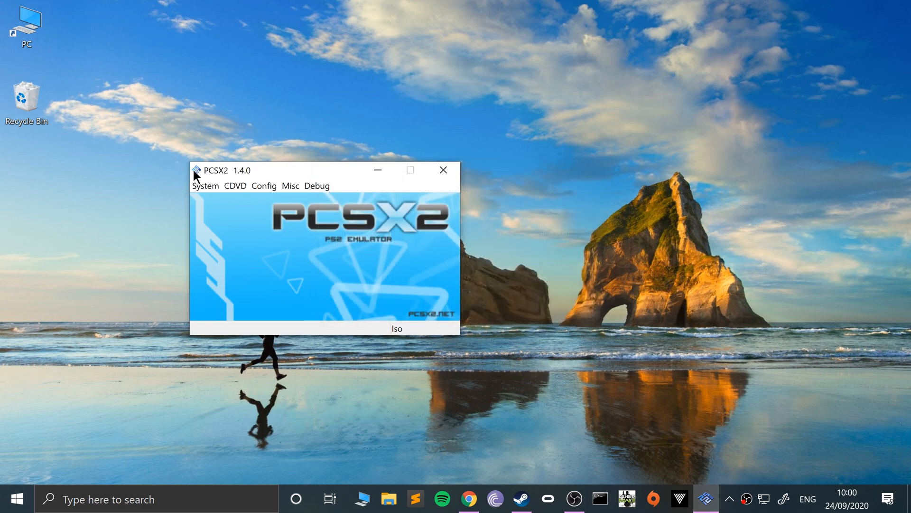
left_click(211, 186)
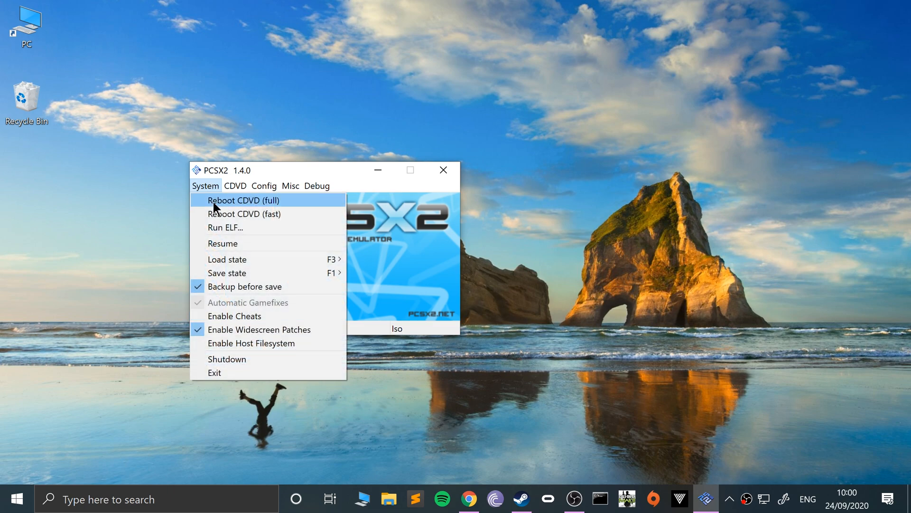
left_click(235, 246)
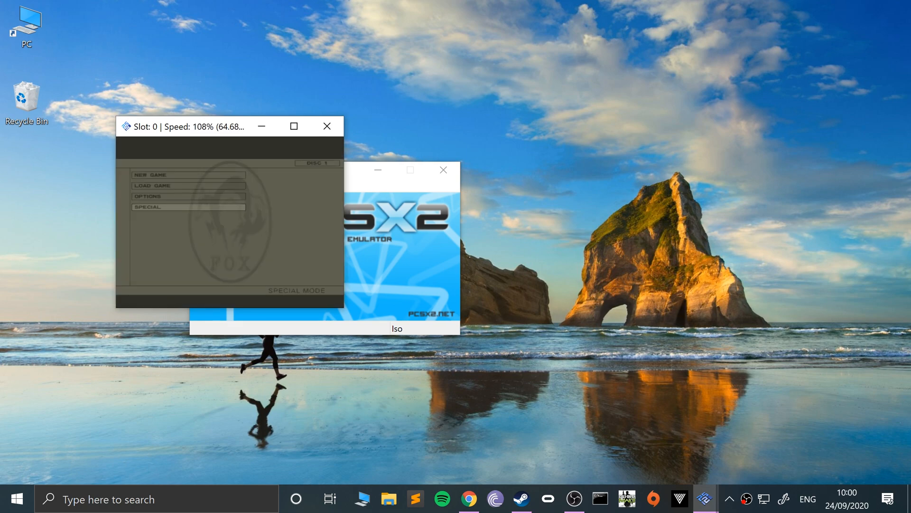
key("Up")
key("Up")
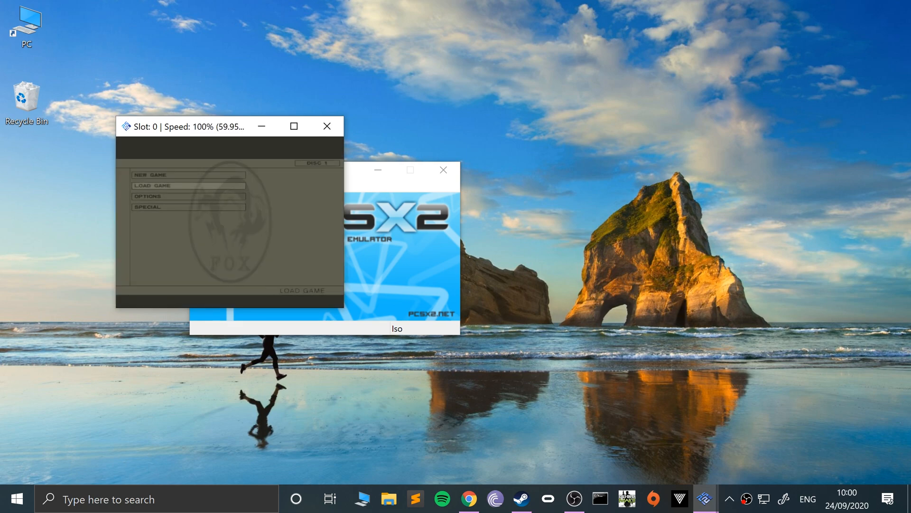
key("Down")
key("Down")
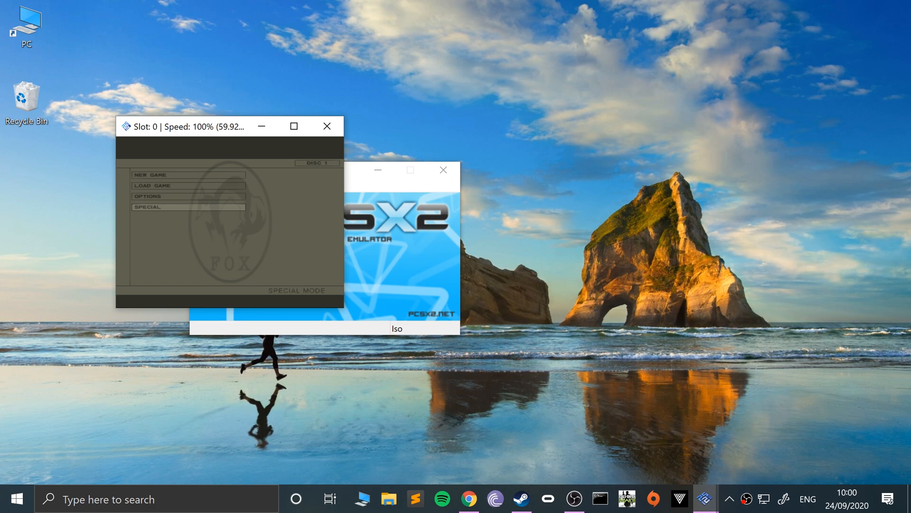